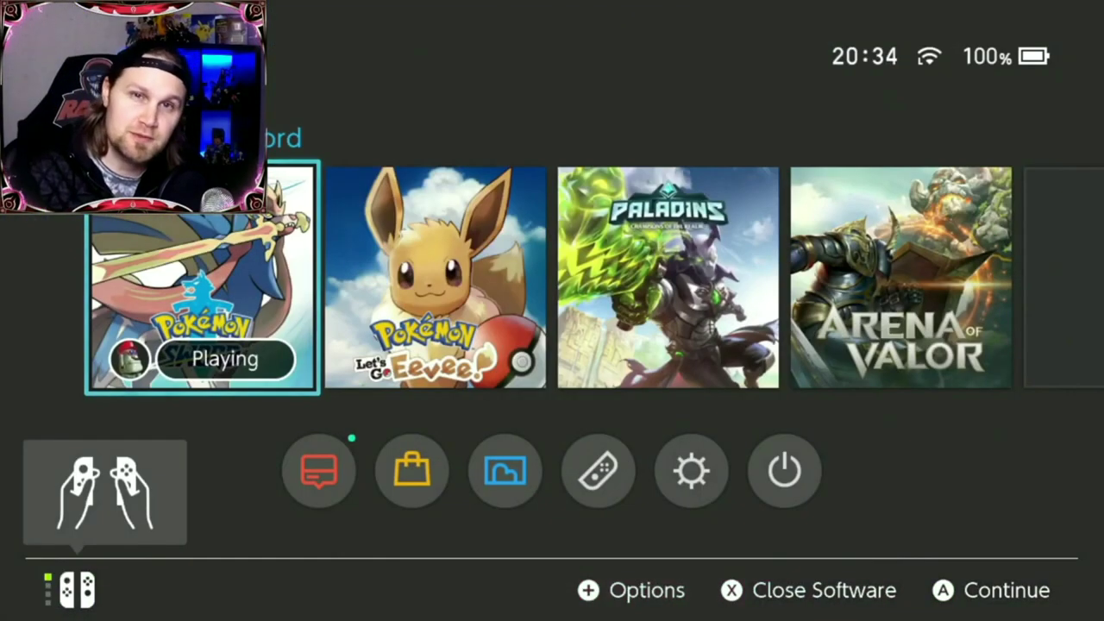
- Open the console's System Settings and go to the Internet section
click(435, 277)
click(668, 277)
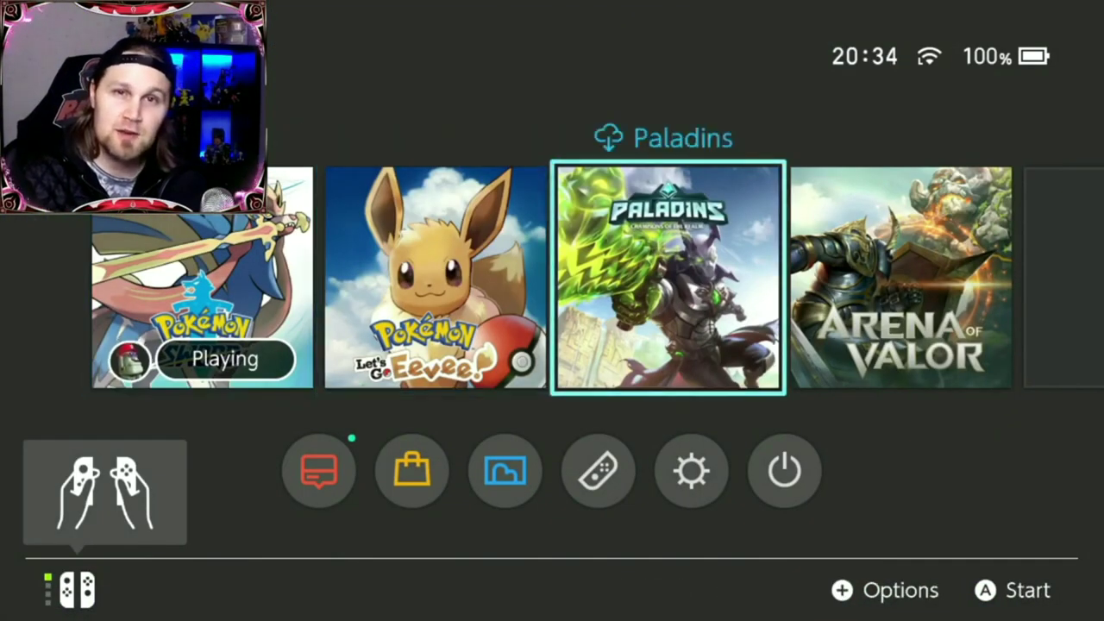
click(598, 470)
click(691, 470)
key(Return)
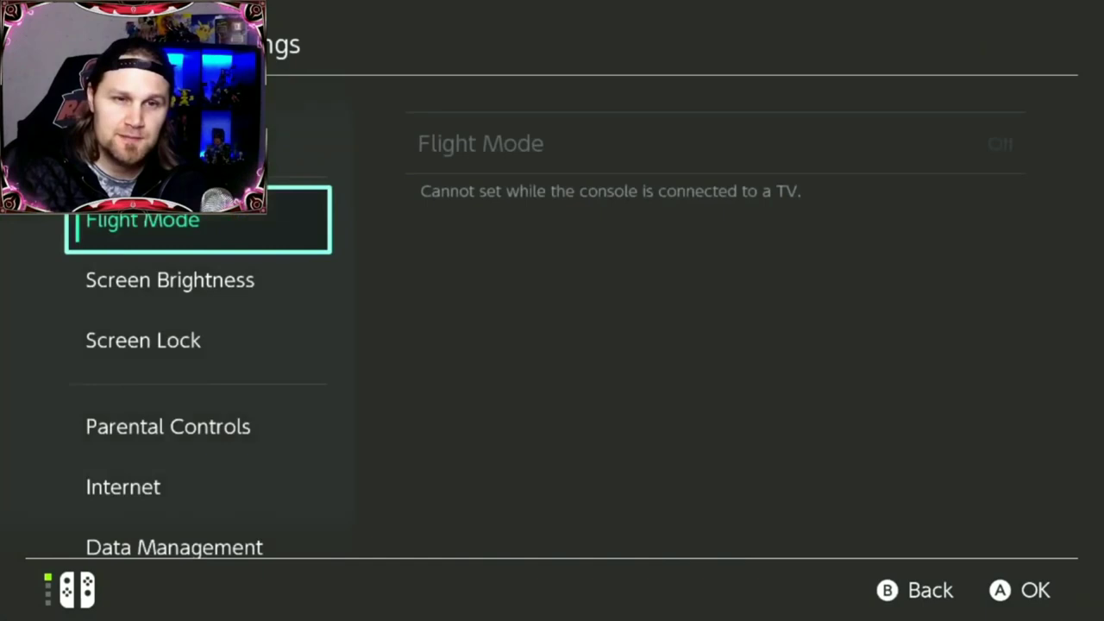
click(169, 280)
click(143, 337)
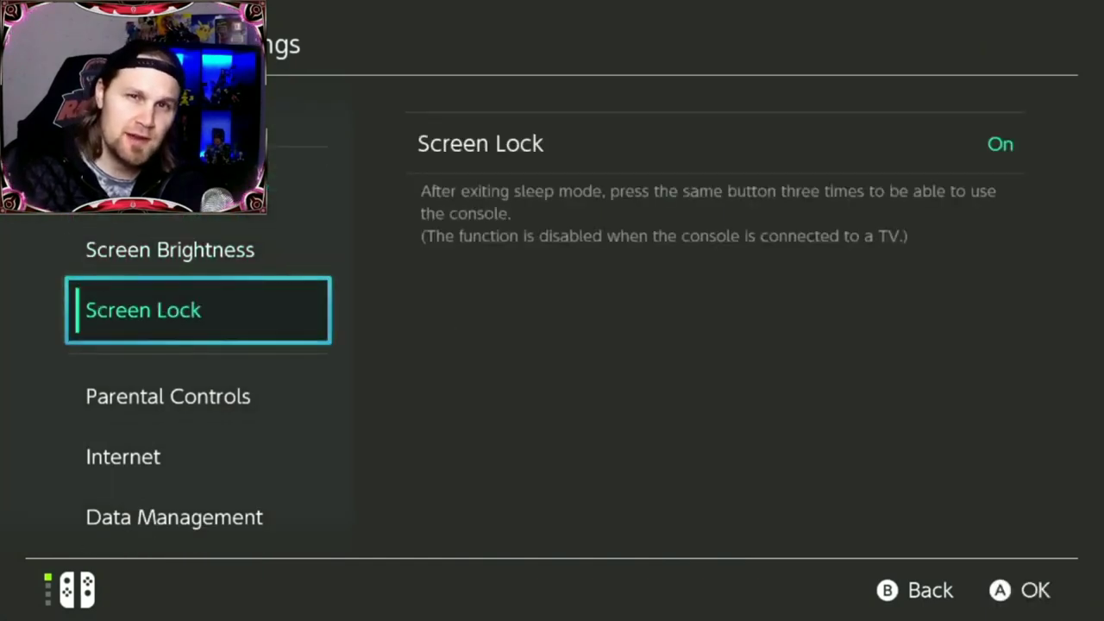
click(123, 456)
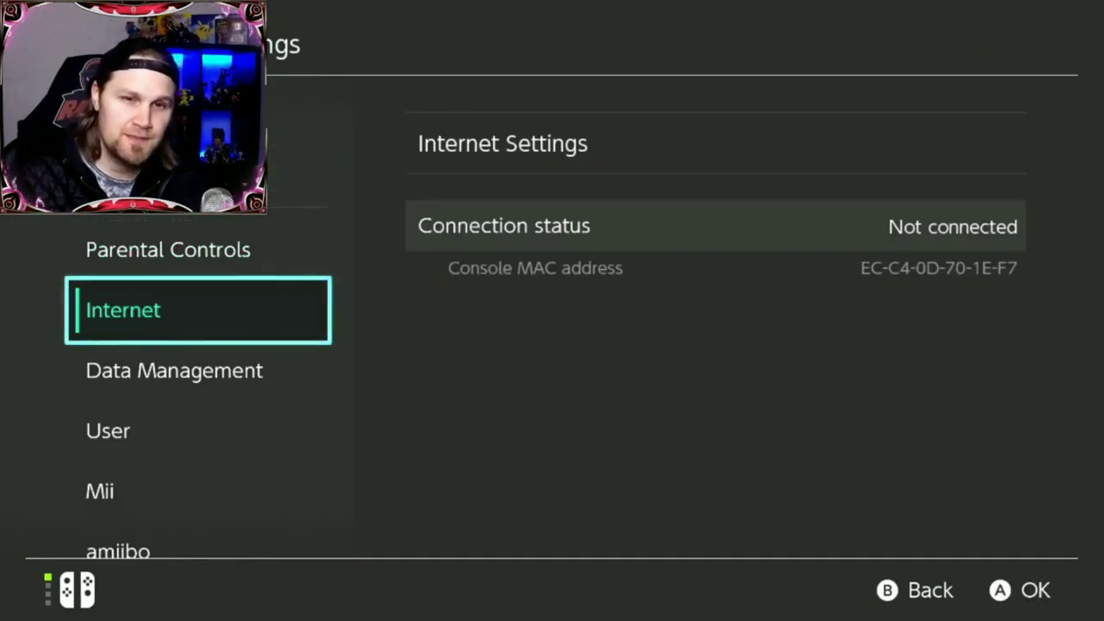
- Connect the console to the registered ASUS Wi-Fi network and return to the Internet section
click(503, 143)
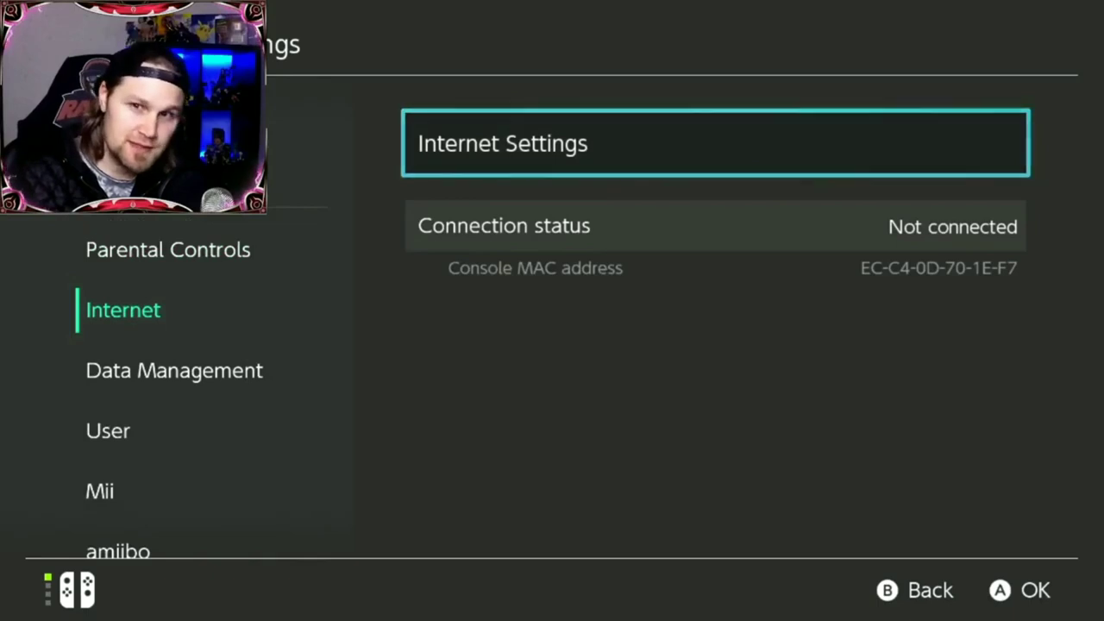
key(Return)
key(Return)
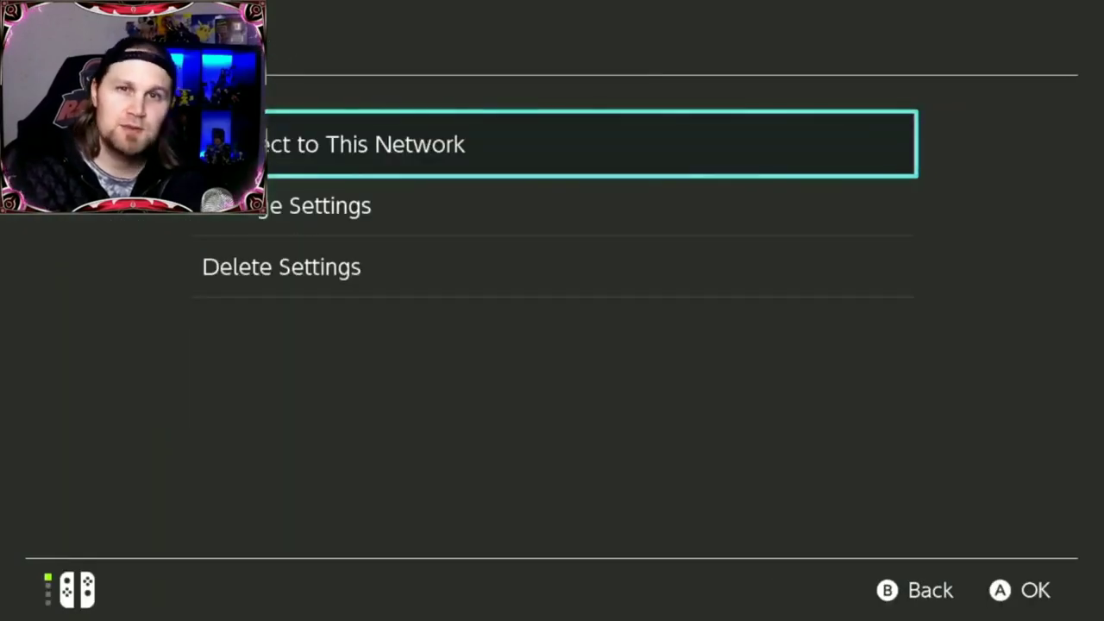
key(Return)
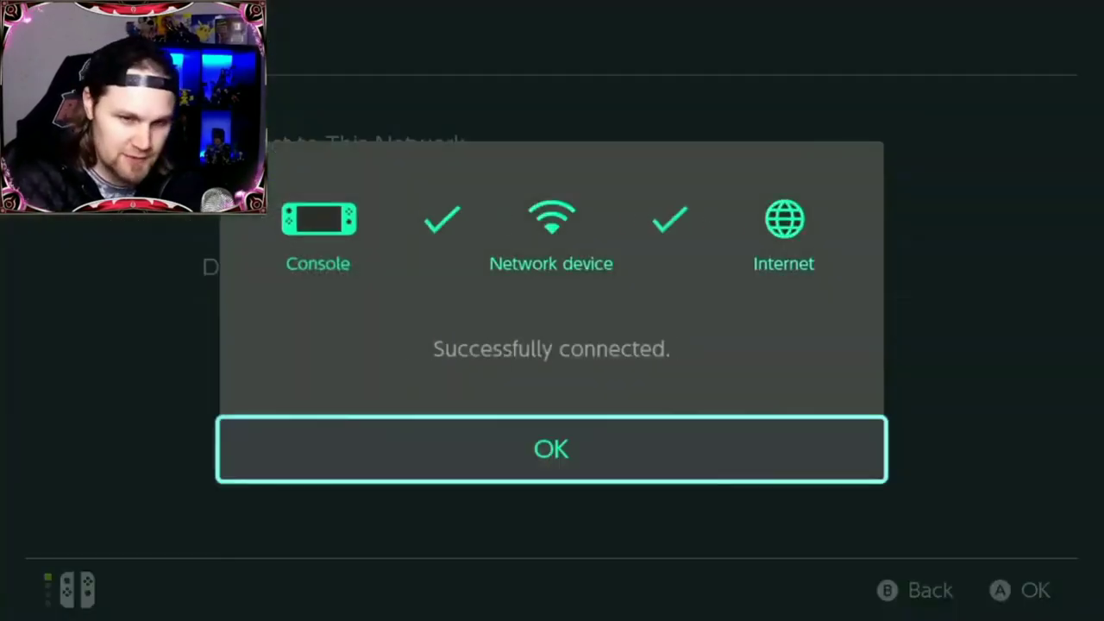
key(Return)
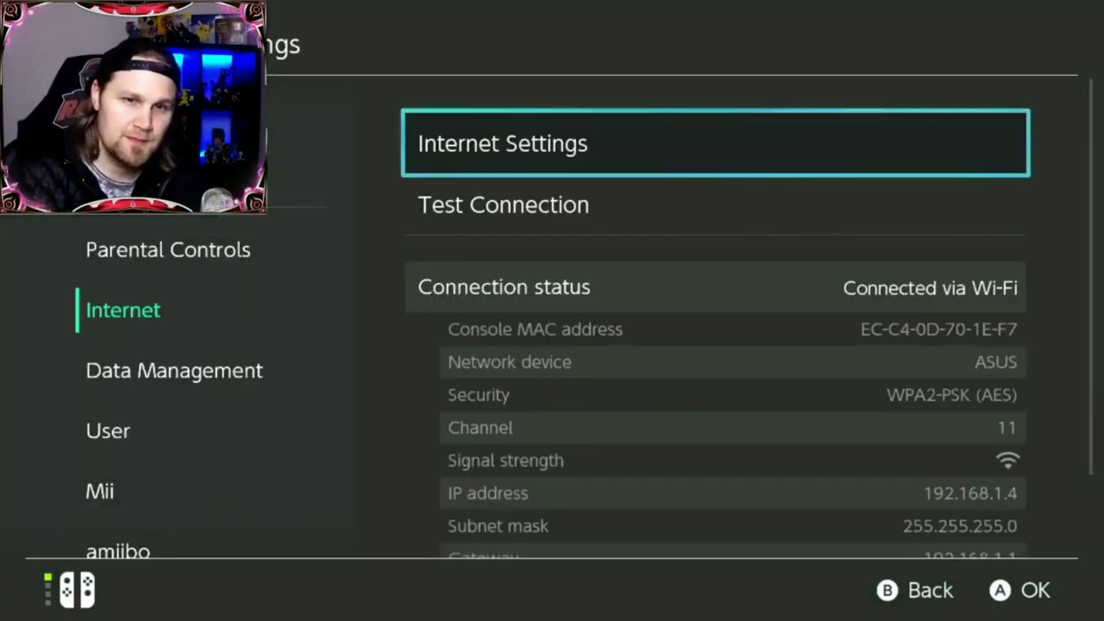
- Test the internet connection, then examine the connection status details including IP address, subnet mask, gateway and DNS
key(Down)
key(Return)
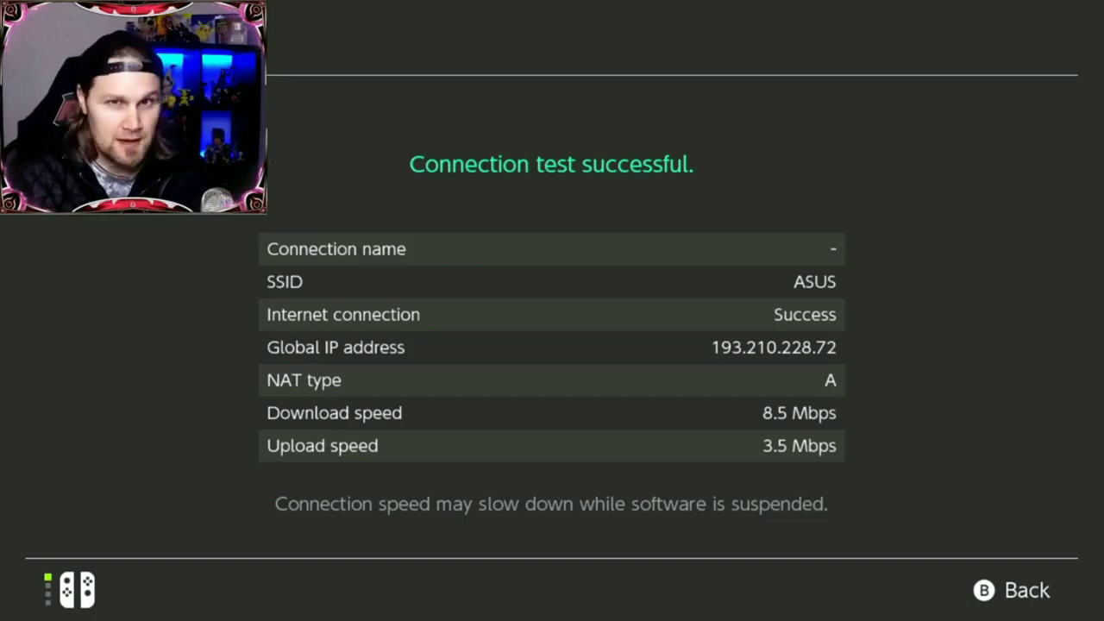
key(Escape)
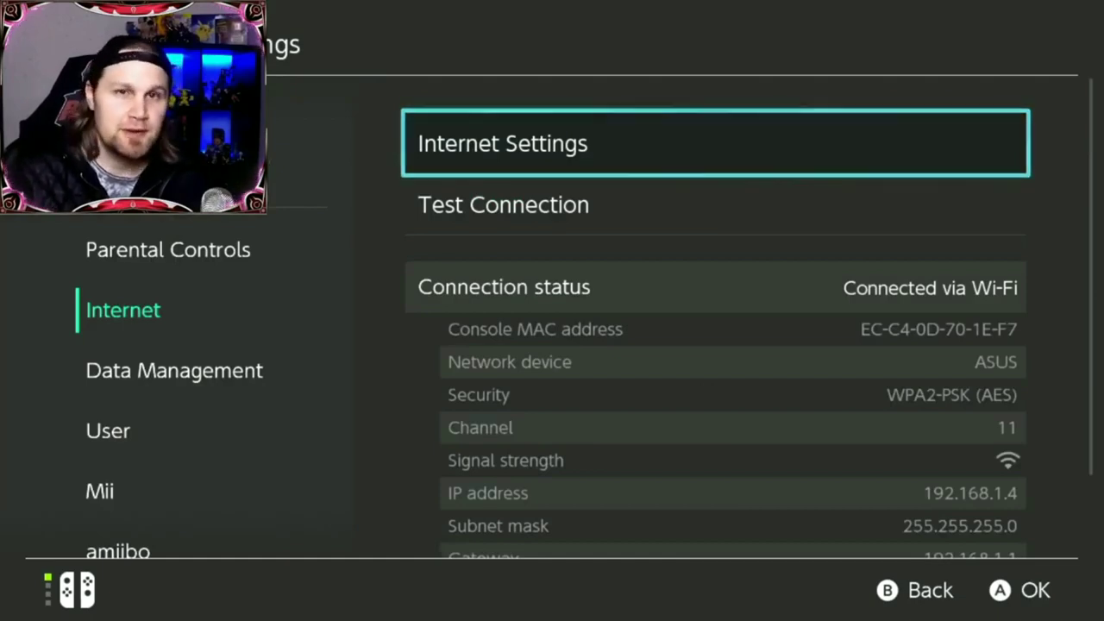
key(Down)
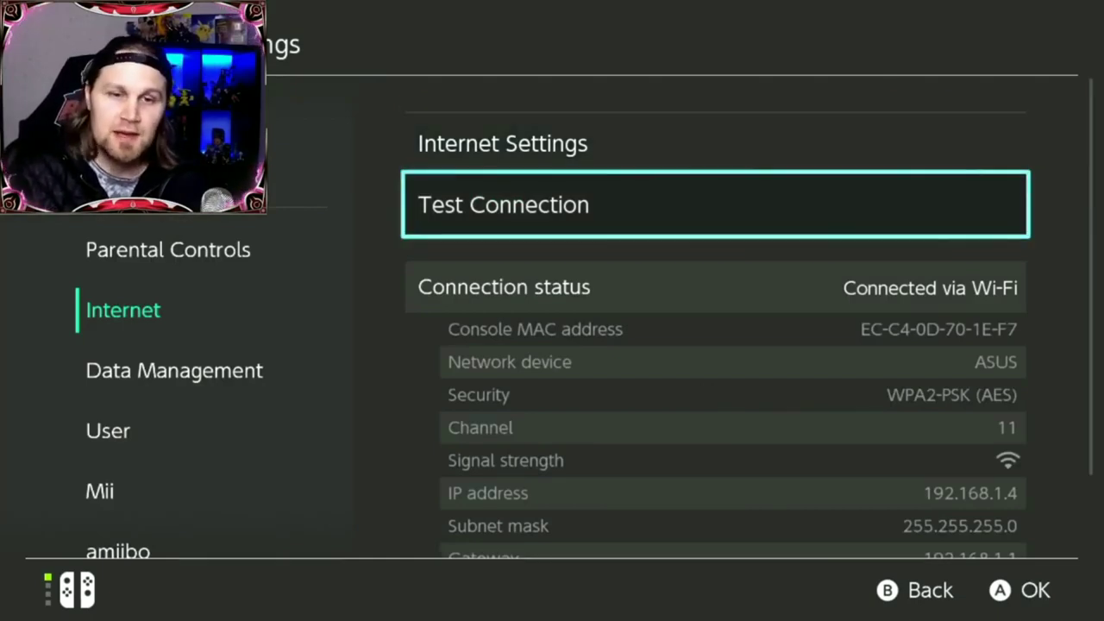
key(Down)
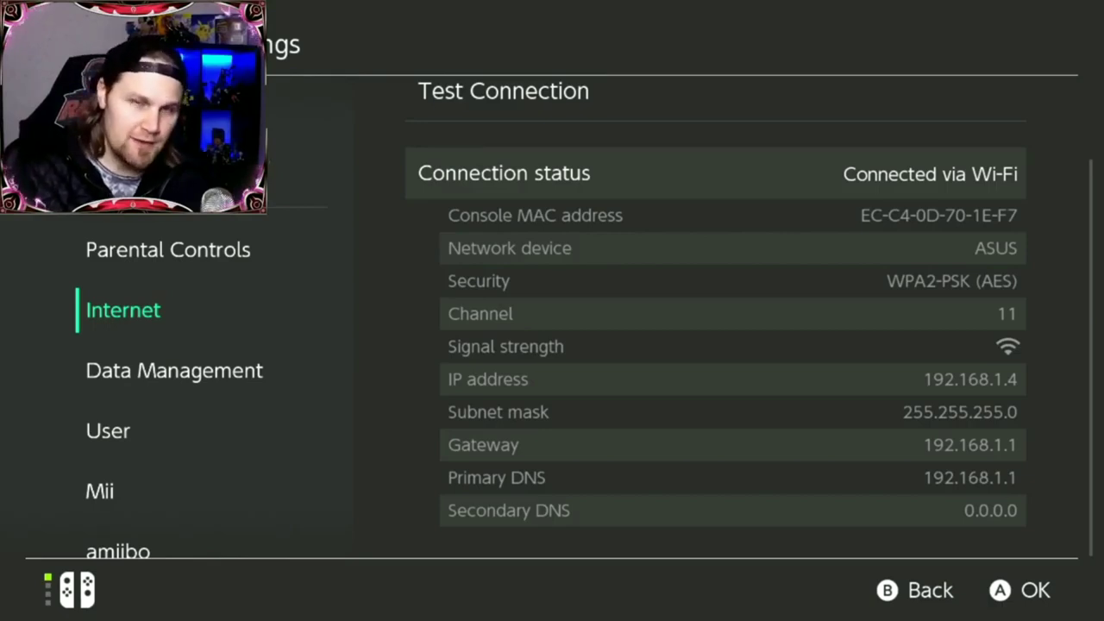
- Open the registered ASUS network's settings for editing
key(Up)
key(Up)
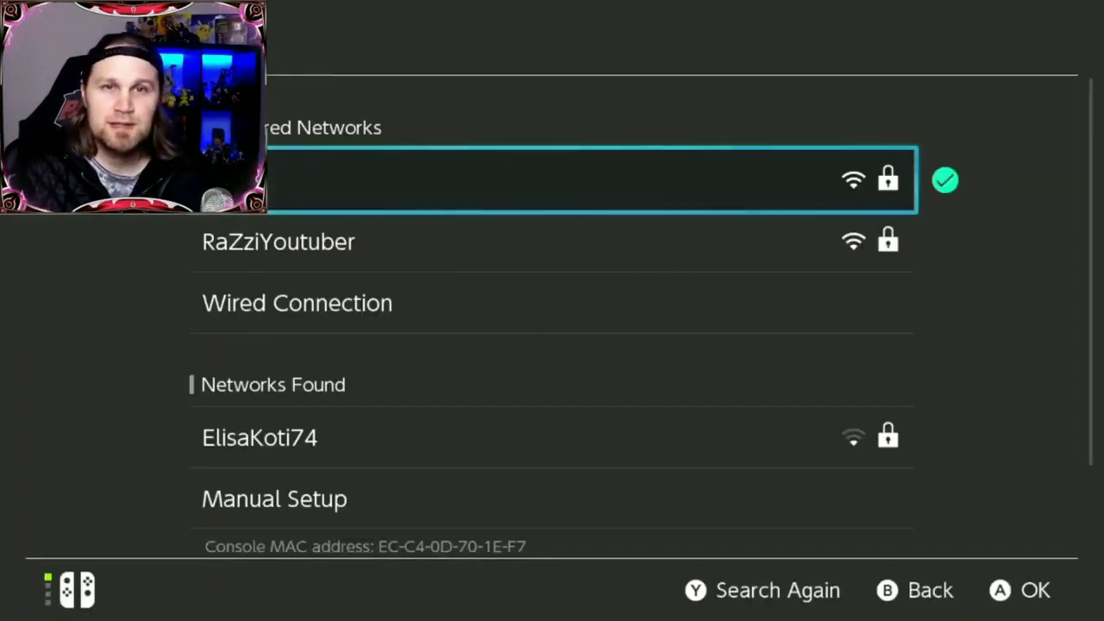
key(Return)
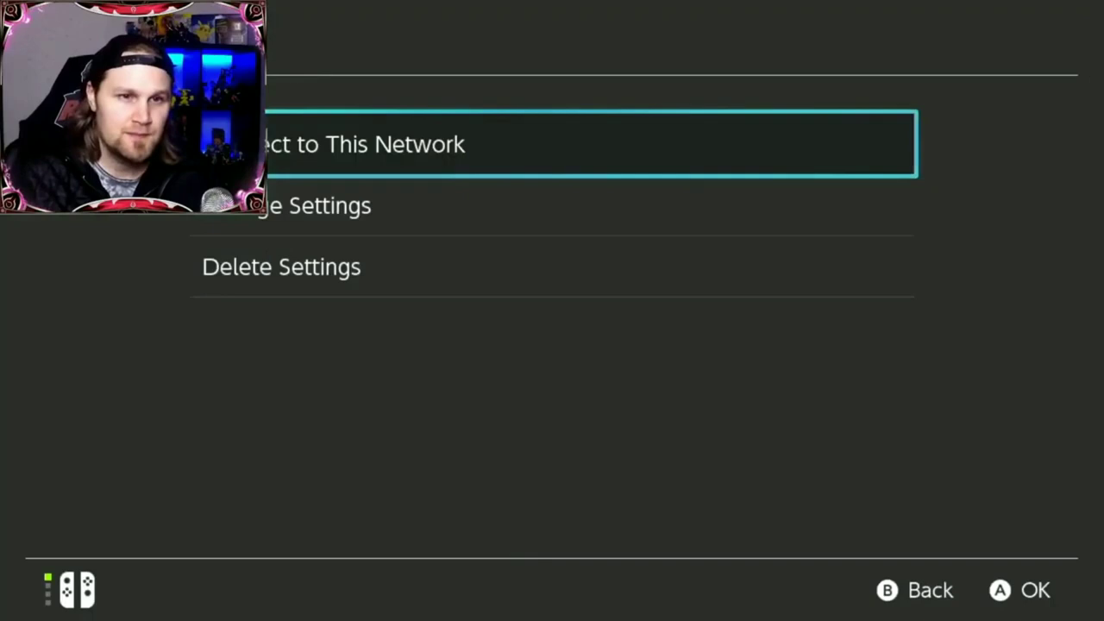
key(Down)
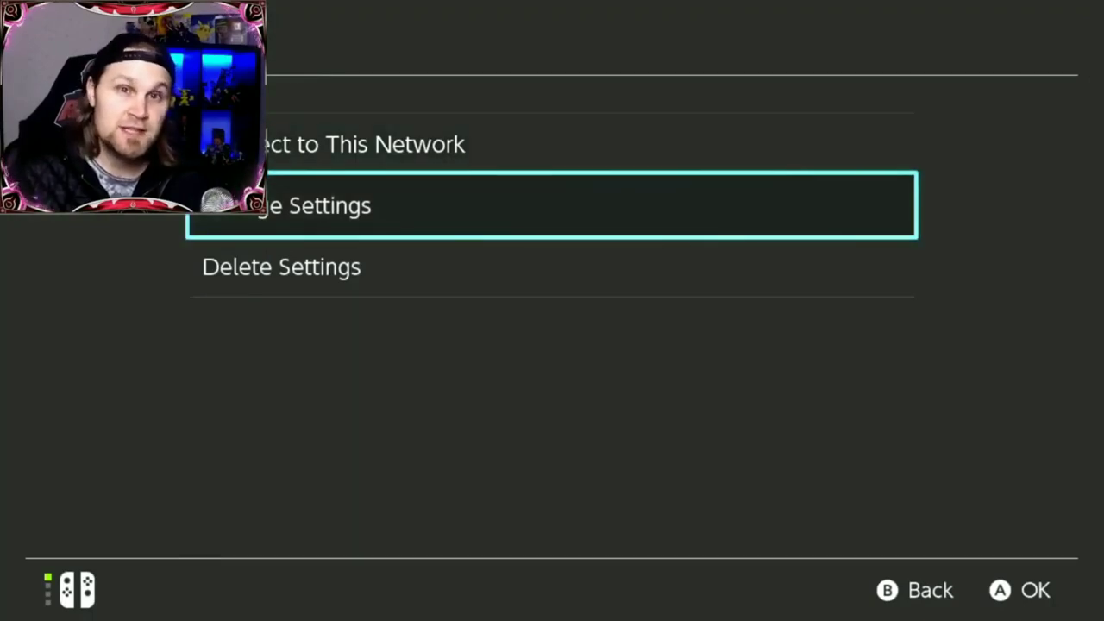
key(Return)
- Examine the network's IP Address Settings and DNS Settings, including IP address, subnet mask, gateway, and primary and secondary DNS
key(Down)
key(Down)
key(Down)
key(Down)
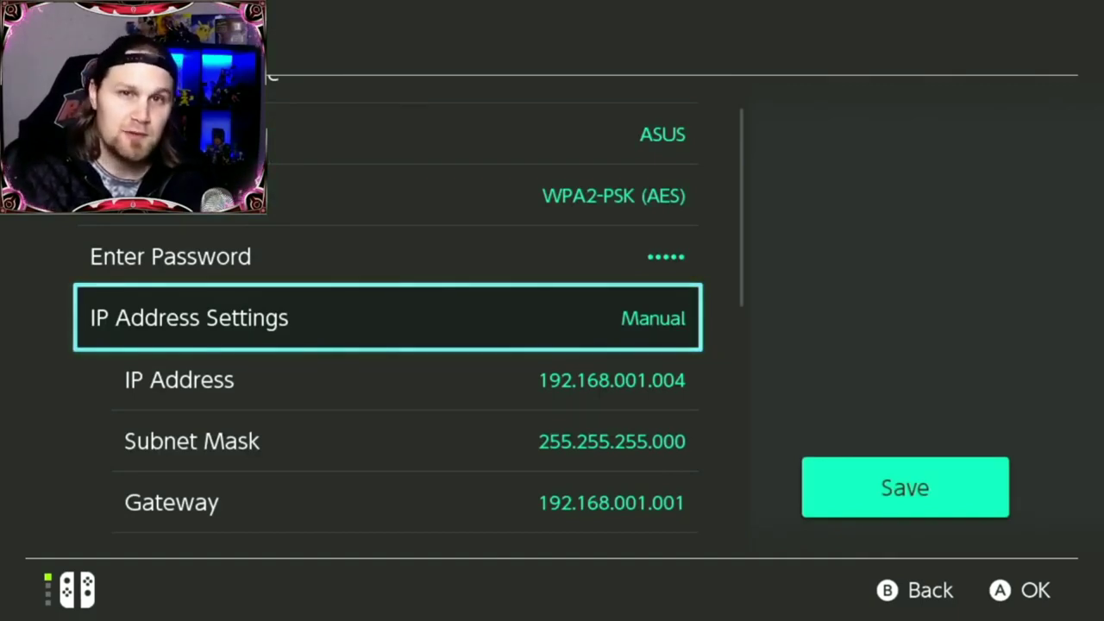
key(Down)
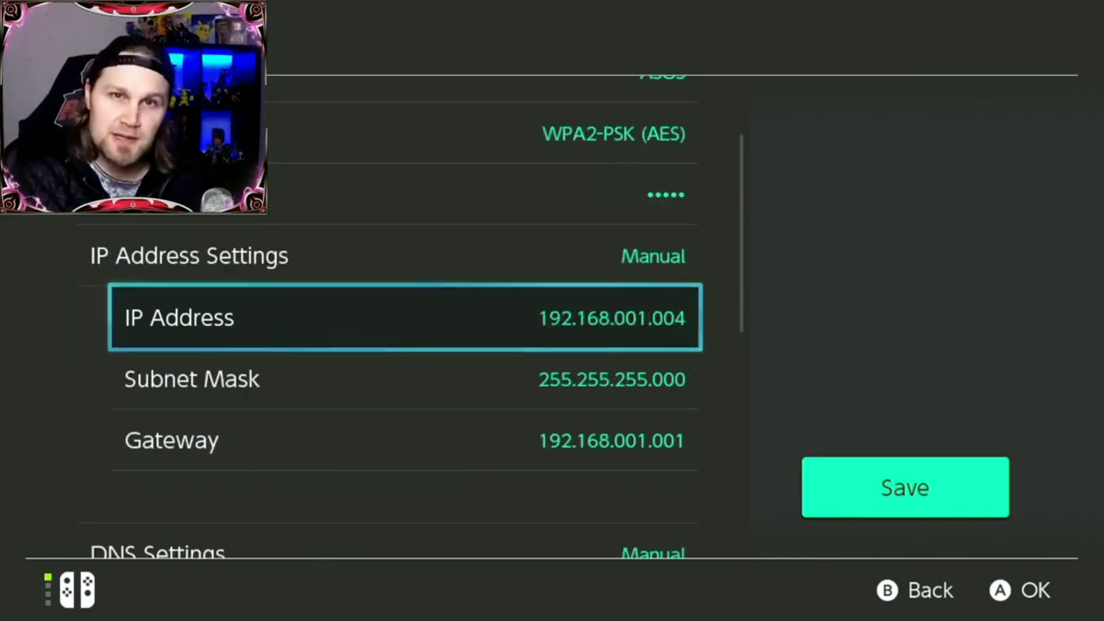
key(Up)
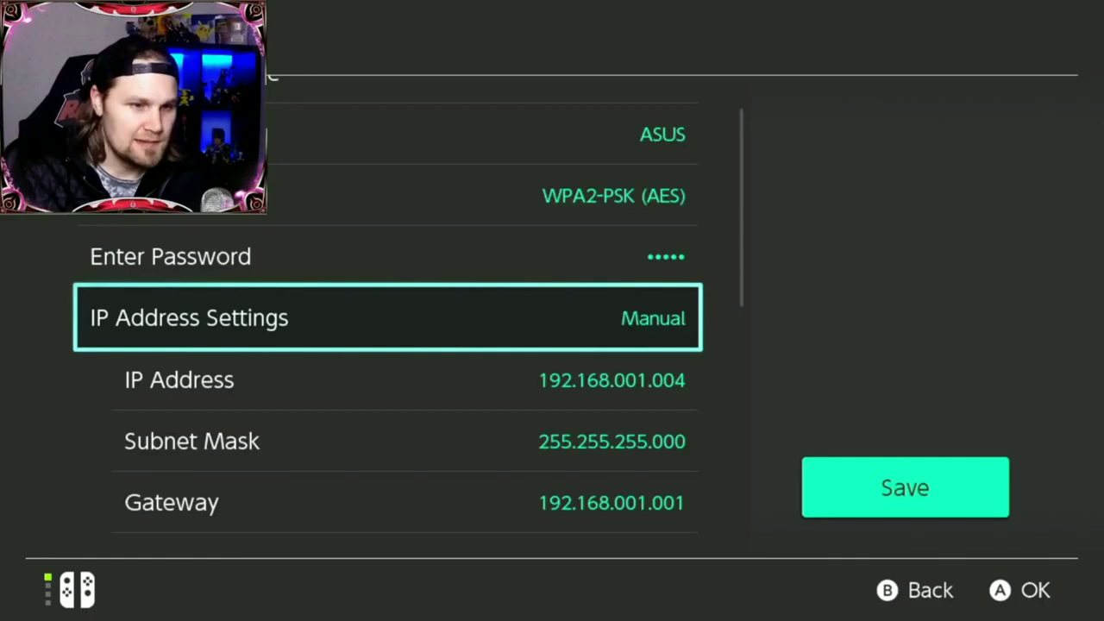
key(Down)
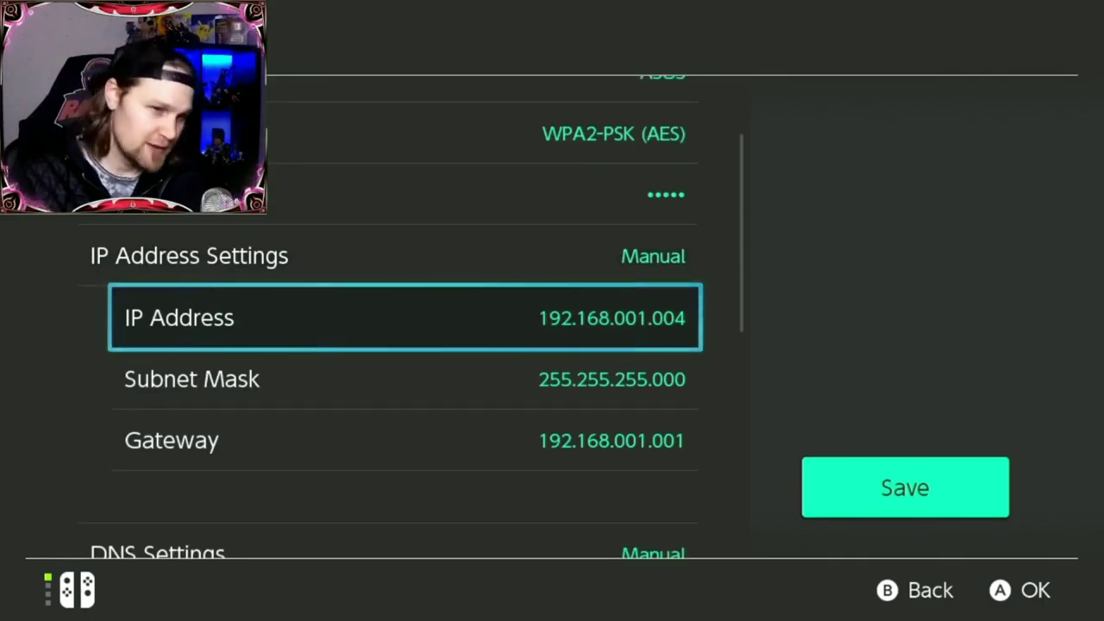
key(Down)
key(Down)
key(Down)
key(Down)
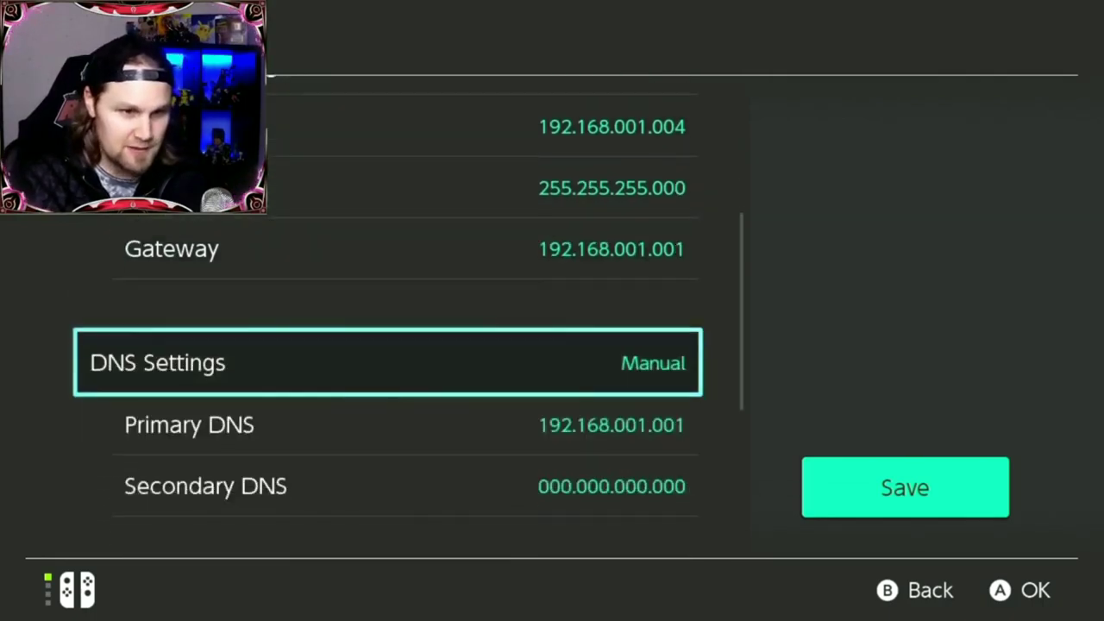
key(Down)
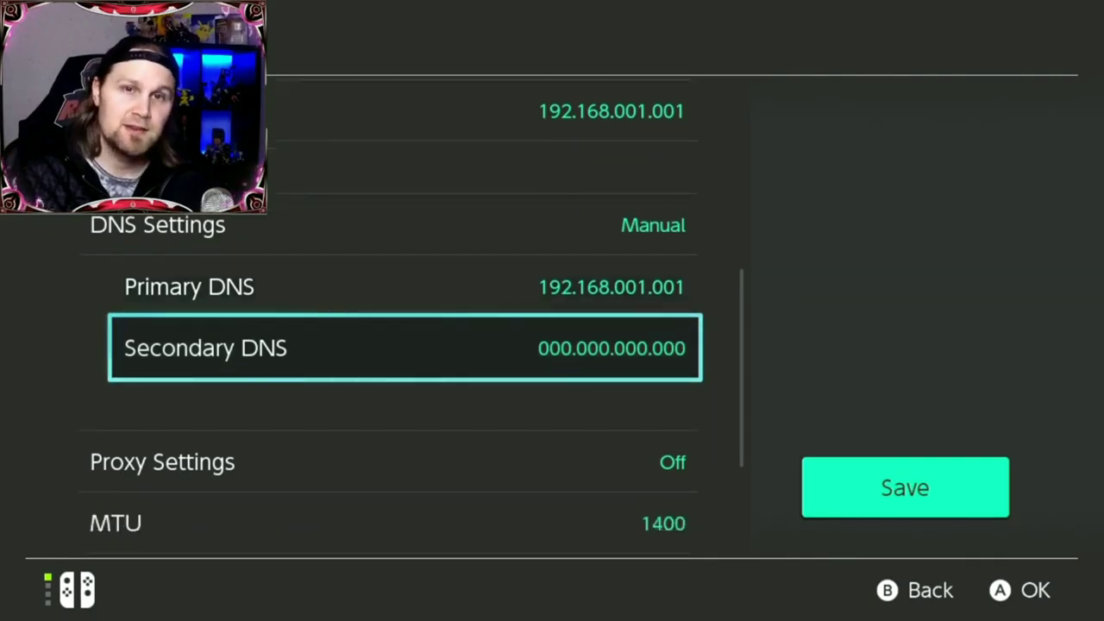
key(Up)
key(Up)
key(Up)
key(Up)
key(Up)
key(Up)
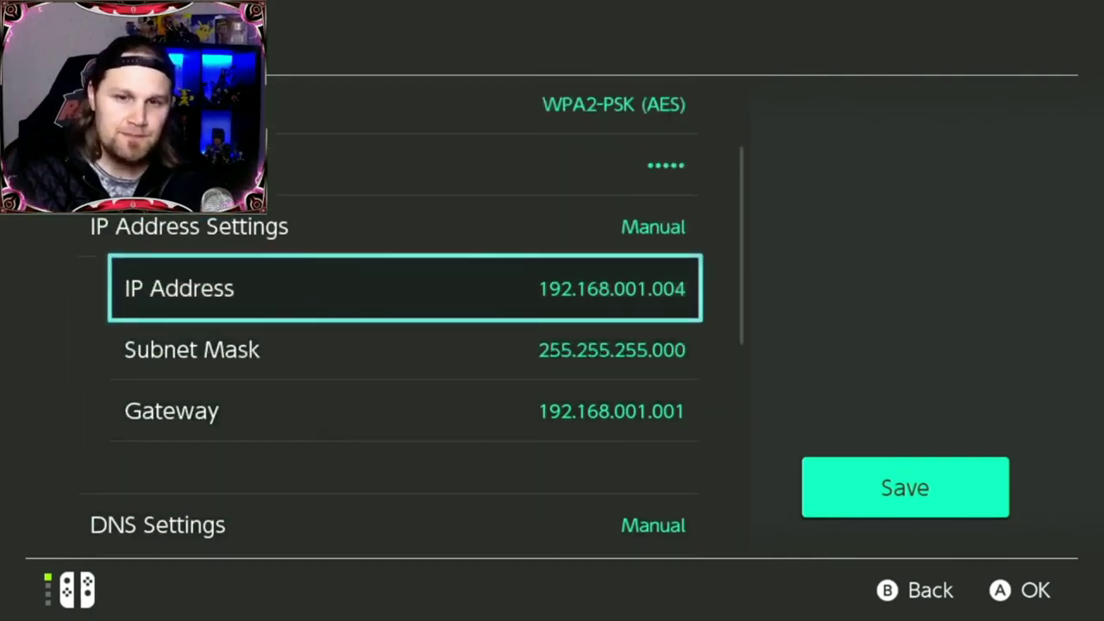
key(Down)
key(Down)
key(Up)
key(Down)
key(Down)
key(Down)
key(Down)
key(Down)
key(Down)
key(Down)
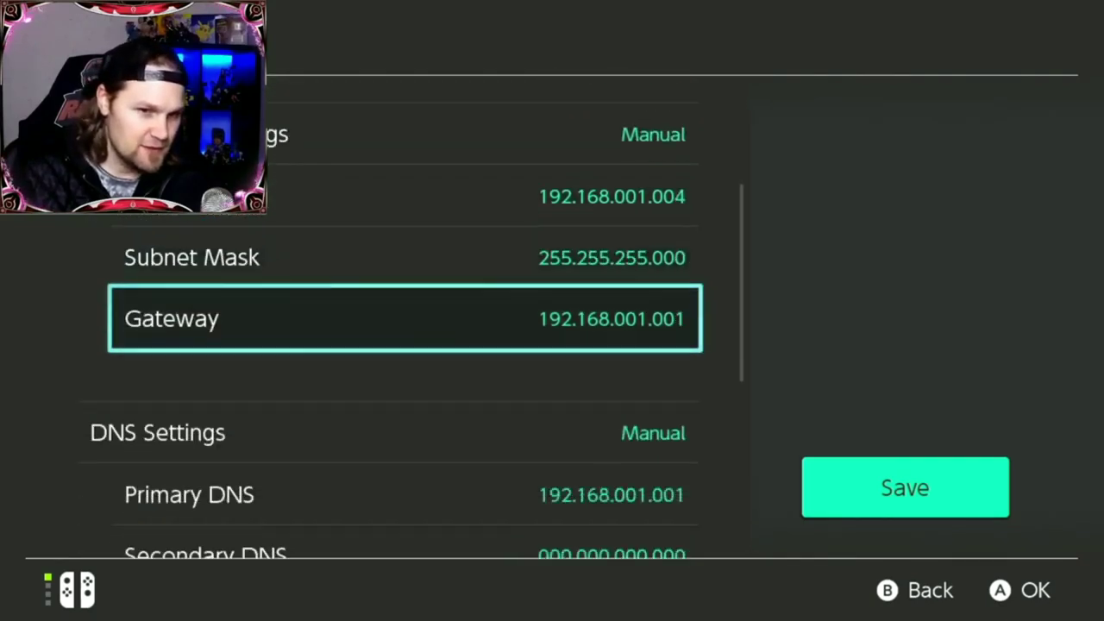
- Save the ASUS network's settings and close the confirmation
key(Down)
key(Down)
key(Right)
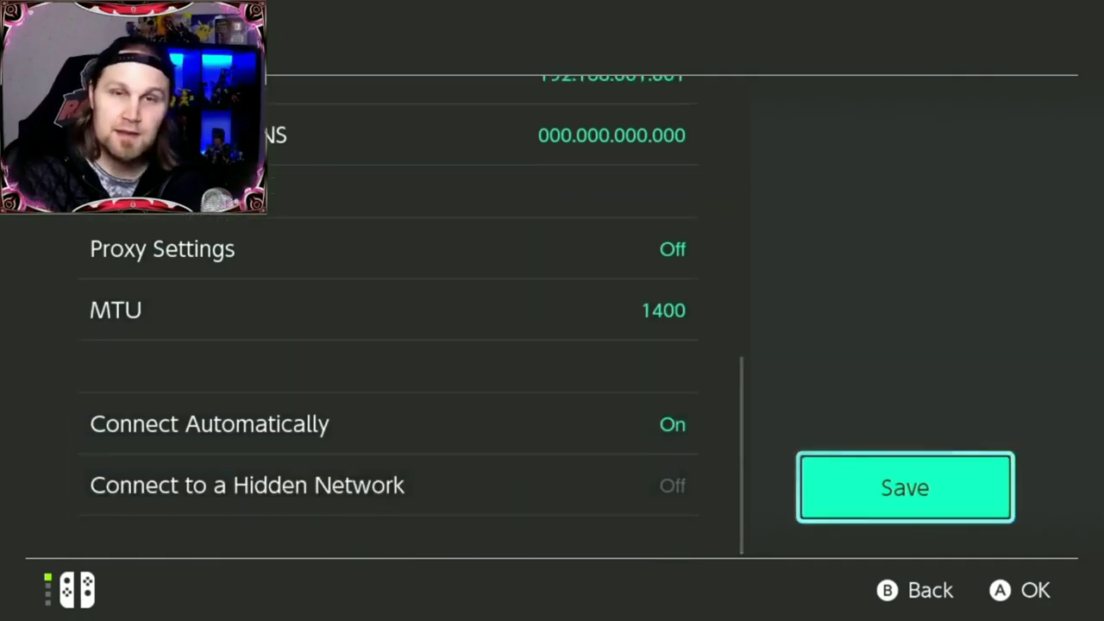
key(Return)
key(Return)
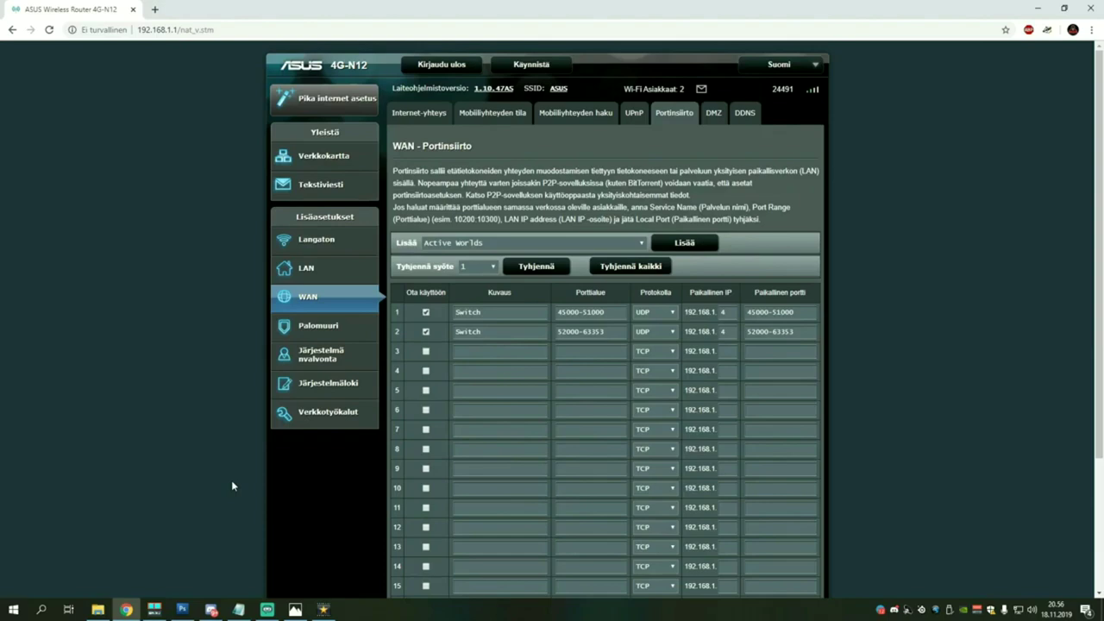
- On the router's port forwarding page, check the page address and the first Switch rule's port range and protocol
click(231, 30)
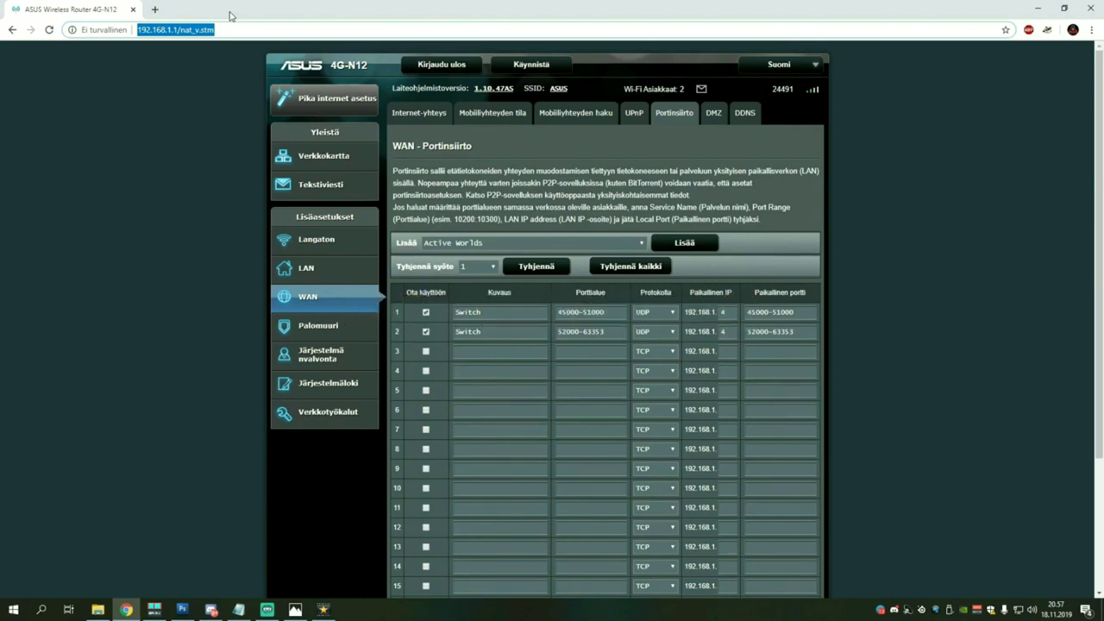
scroll(871, 345, down, 1)
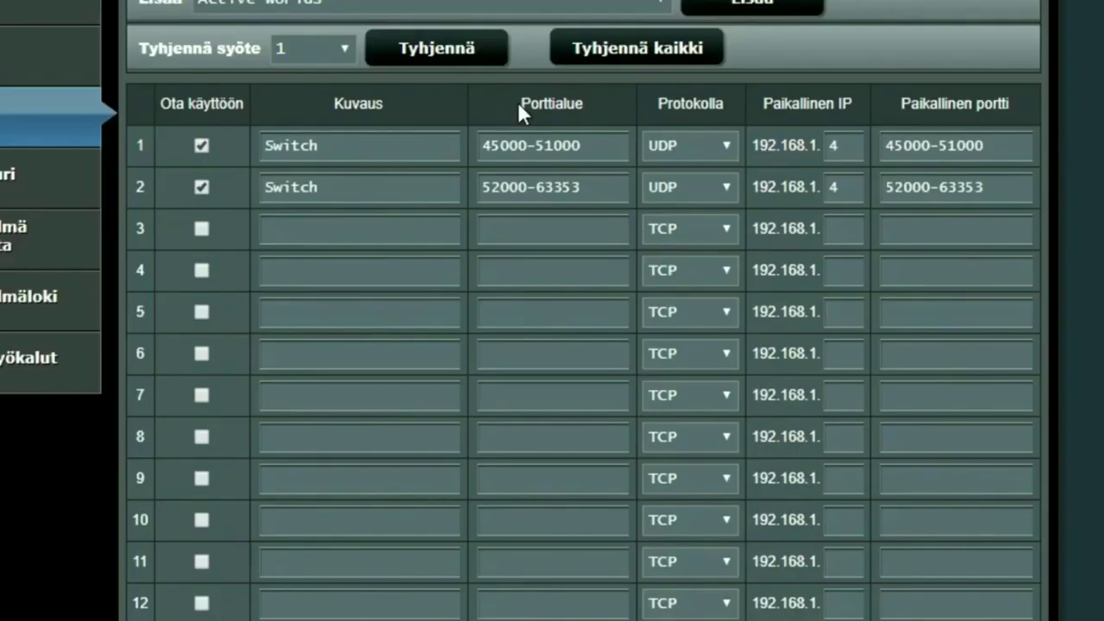
drag(576, 237, 605, 235)
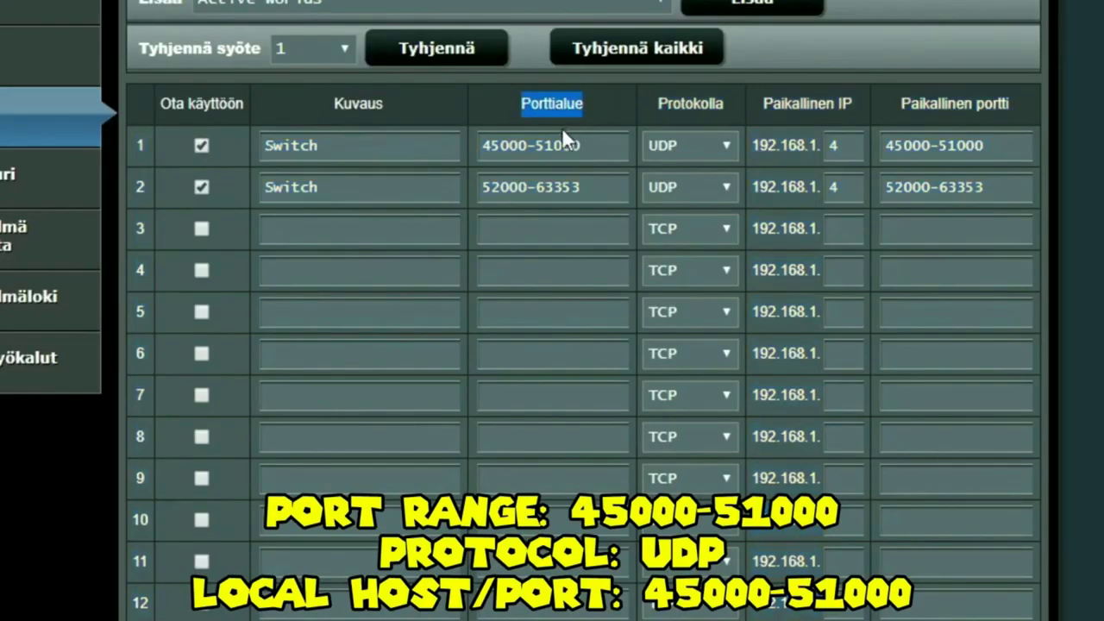
drag(480, 145, 597, 145)
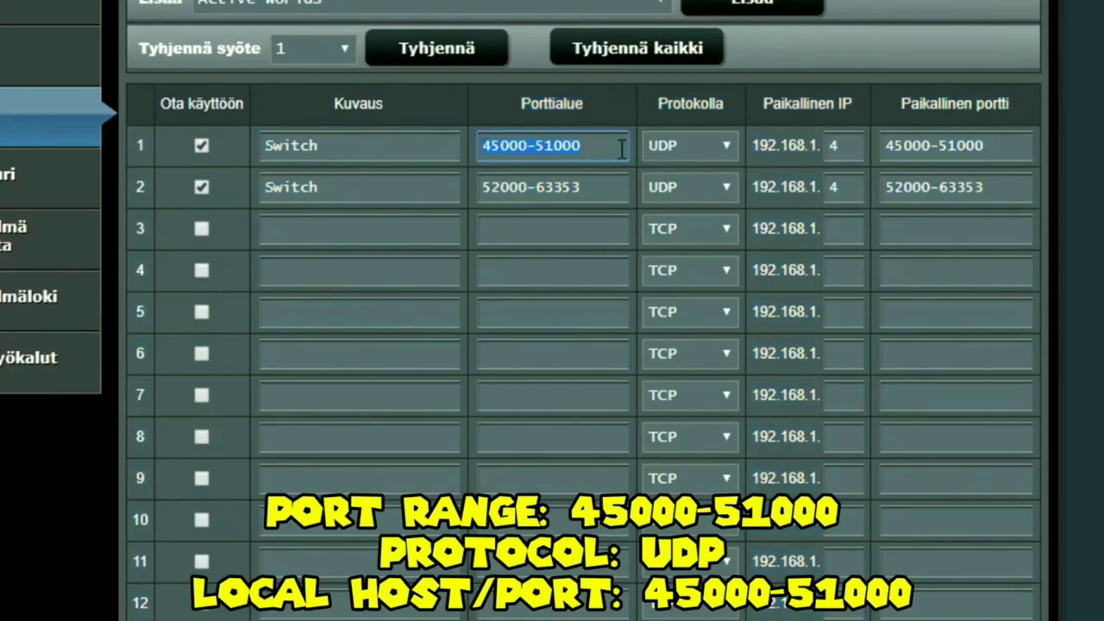
click(592, 145)
drag(480, 145, 582, 145)
drag(670, 115, 724, 105)
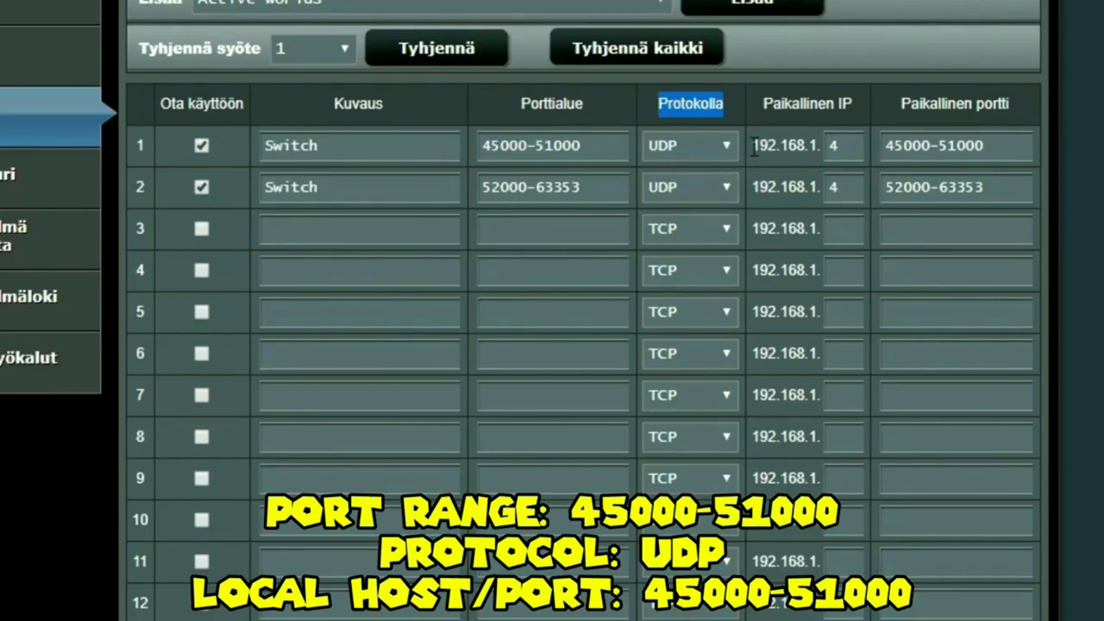
- Check the local IP address and local port range of the first Switch port forwarding rule
drag(754, 146, 824, 143)
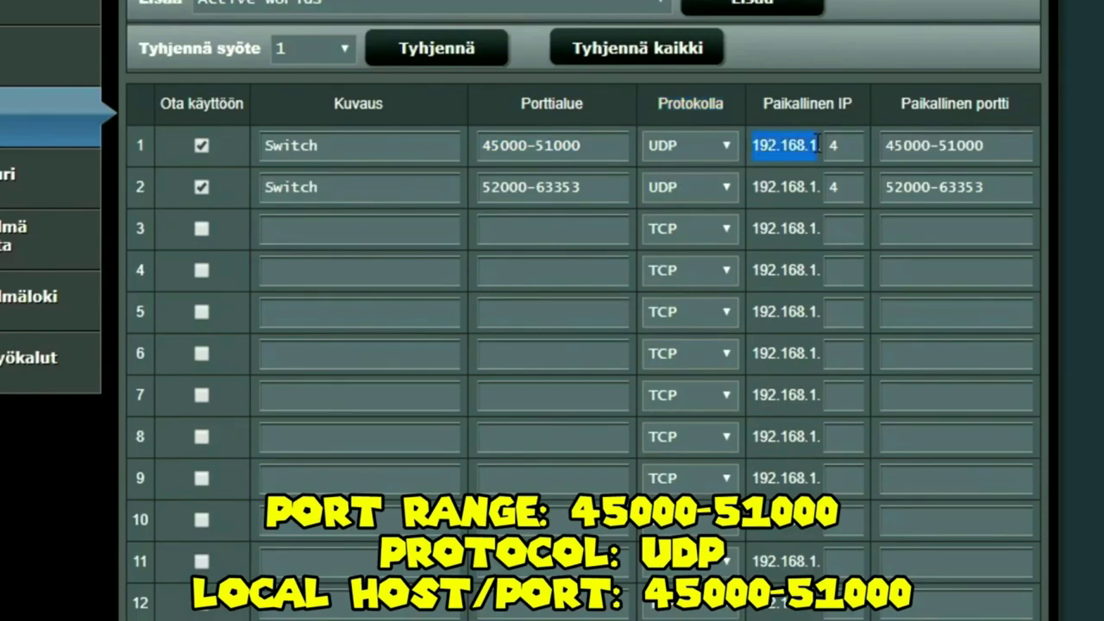
click(763, 141)
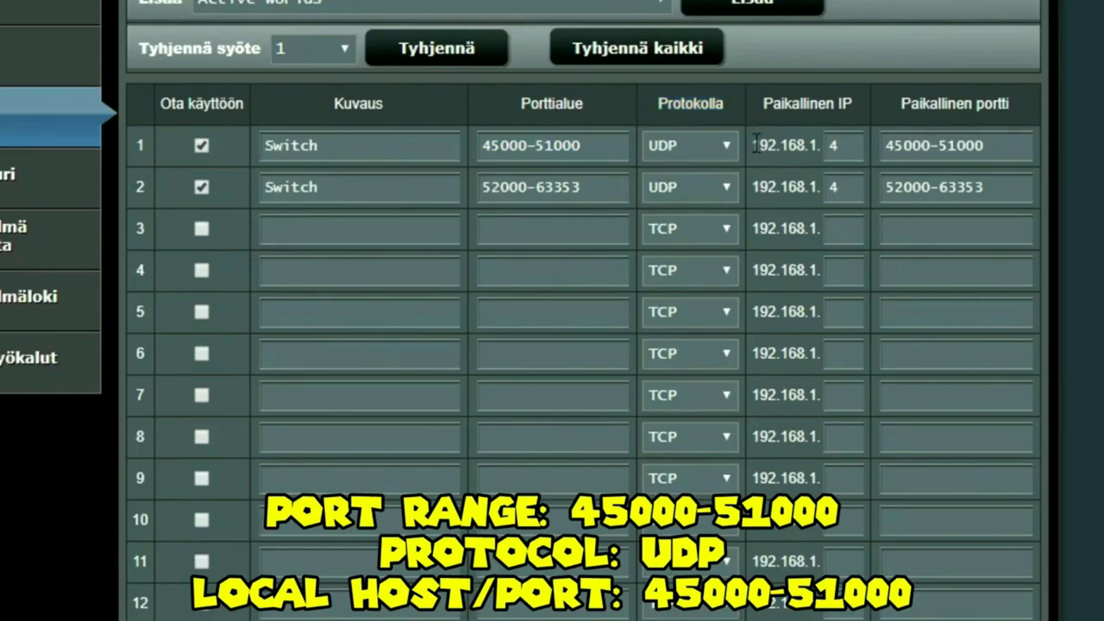
drag(753, 145, 821, 144)
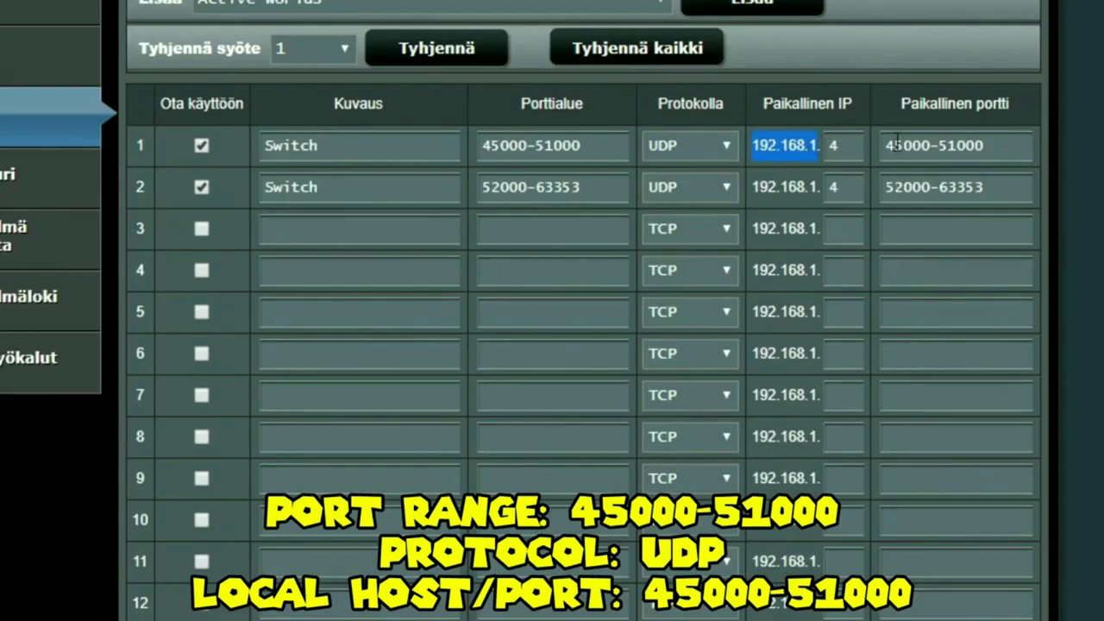
click(906, 97)
drag(904, 97, 1010, 103)
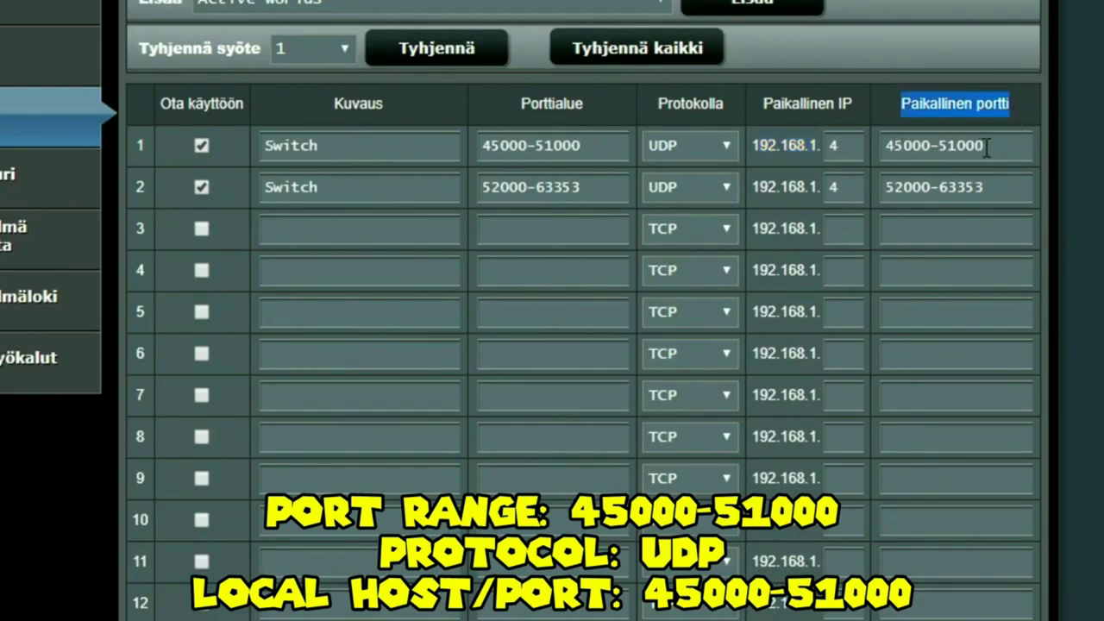
click(979, 147)
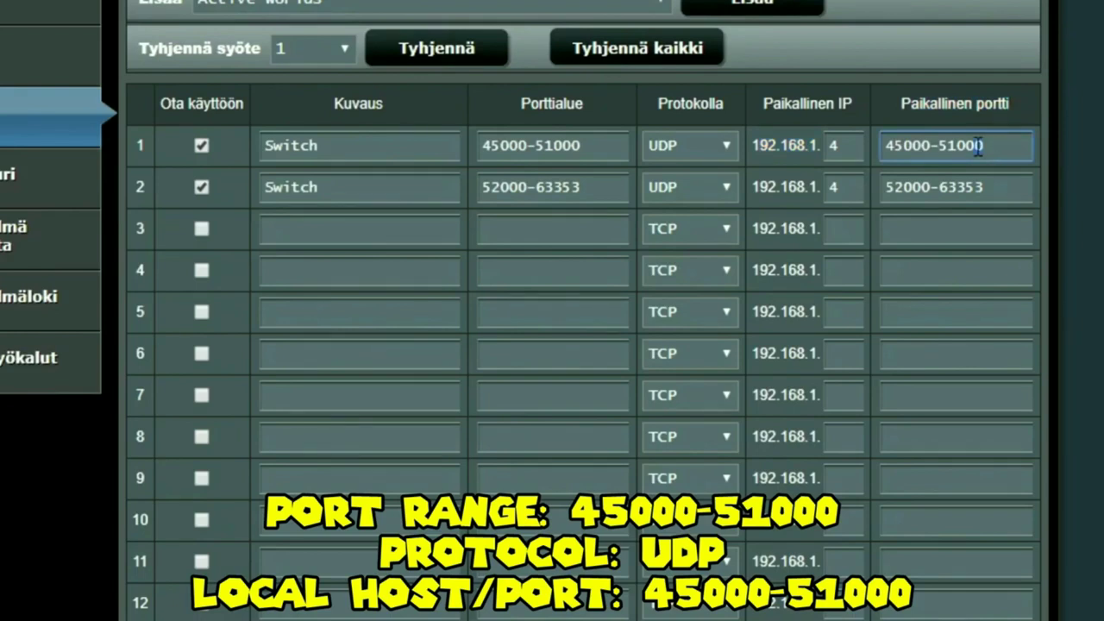
- Check the first Switch rule's local port range, then the second Switch rule's port range
drag(978, 146, 882, 161)
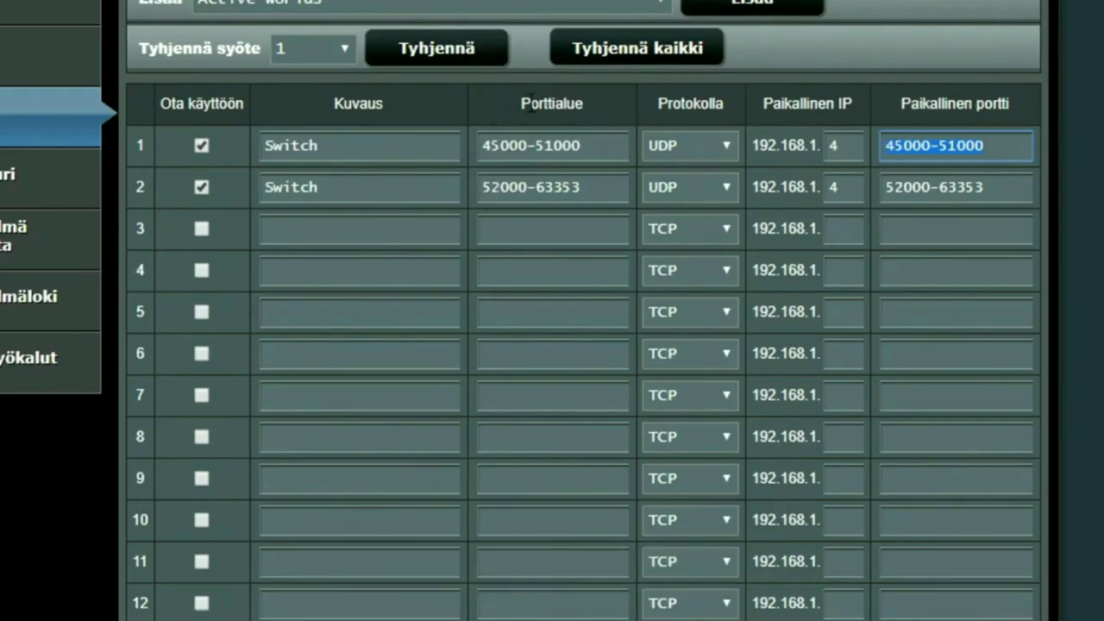
drag(516, 112, 580, 104)
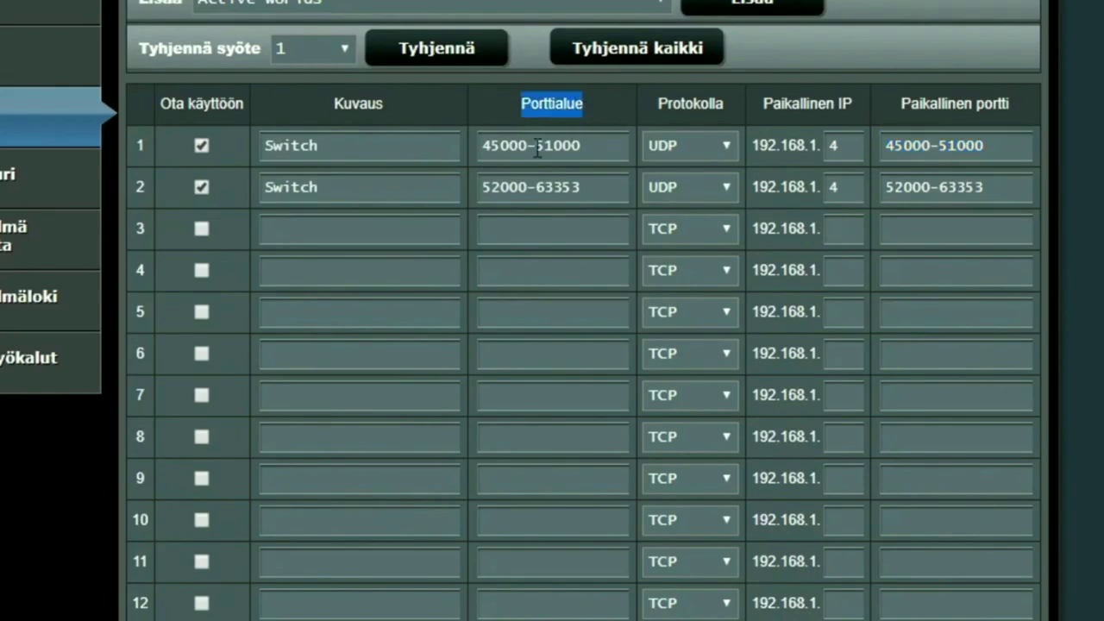
drag(488, 188, 534, 193)
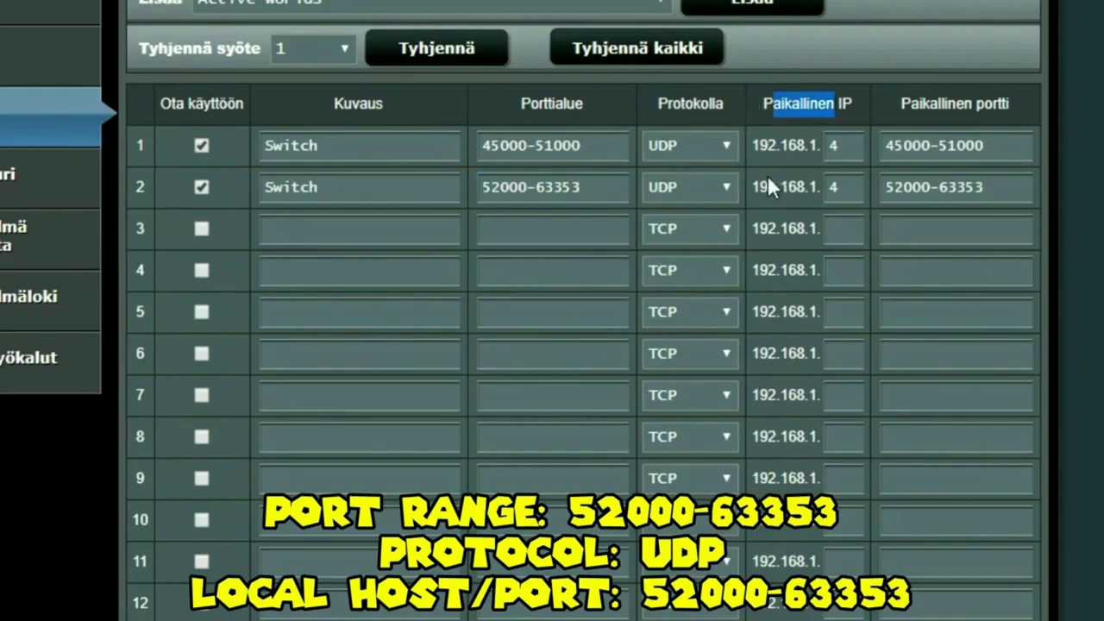
- Check the local IP address of the second Switch port forwarding rule, including its final number
drag(759, 187, 833, 188)
click(845, 187)
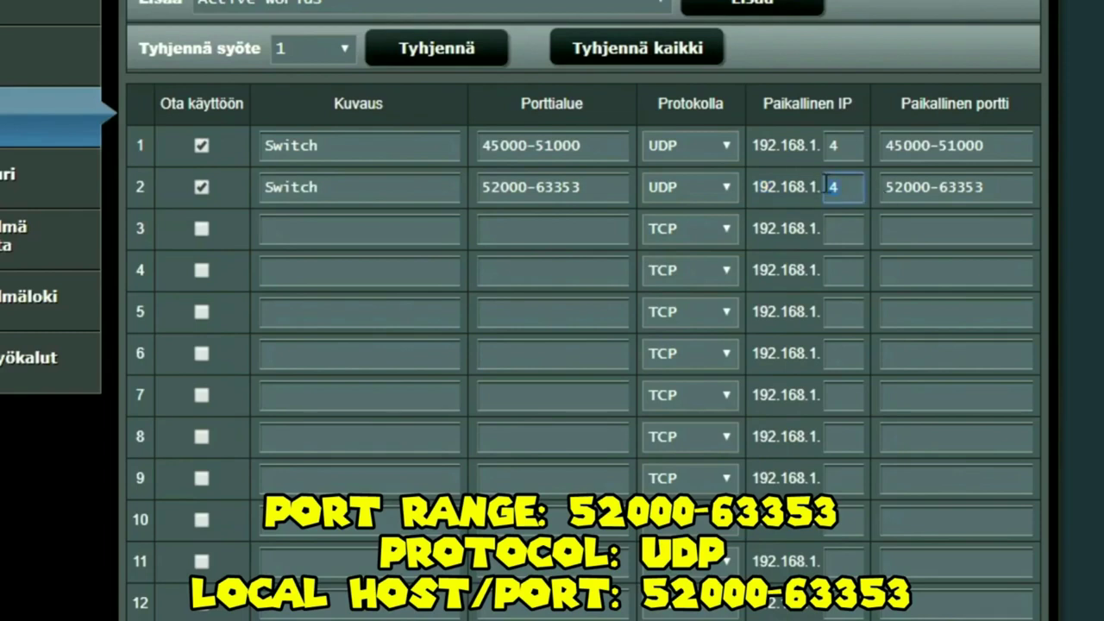
double_click(830, 188)
click(843, 187)
drag(842, 186, 821, 188)
- Compare the second Switch rule's local port range with the port range set for the same rule
drag(902, 104, 1015, 109)
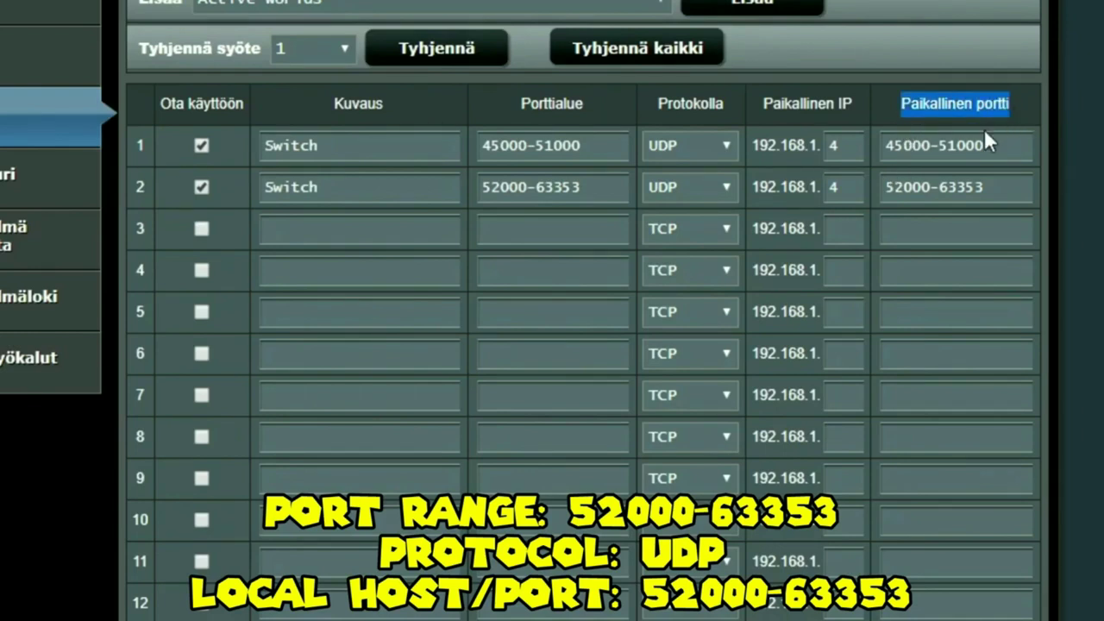
drag(886, 186, 967, 197)
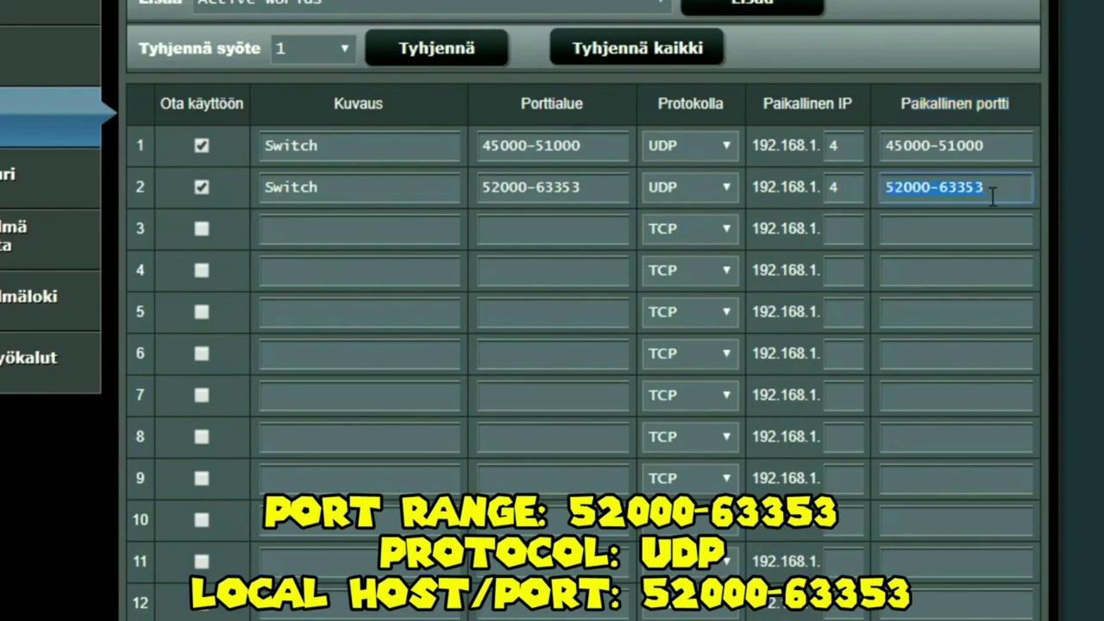
drag(609, 187, 479, 187)
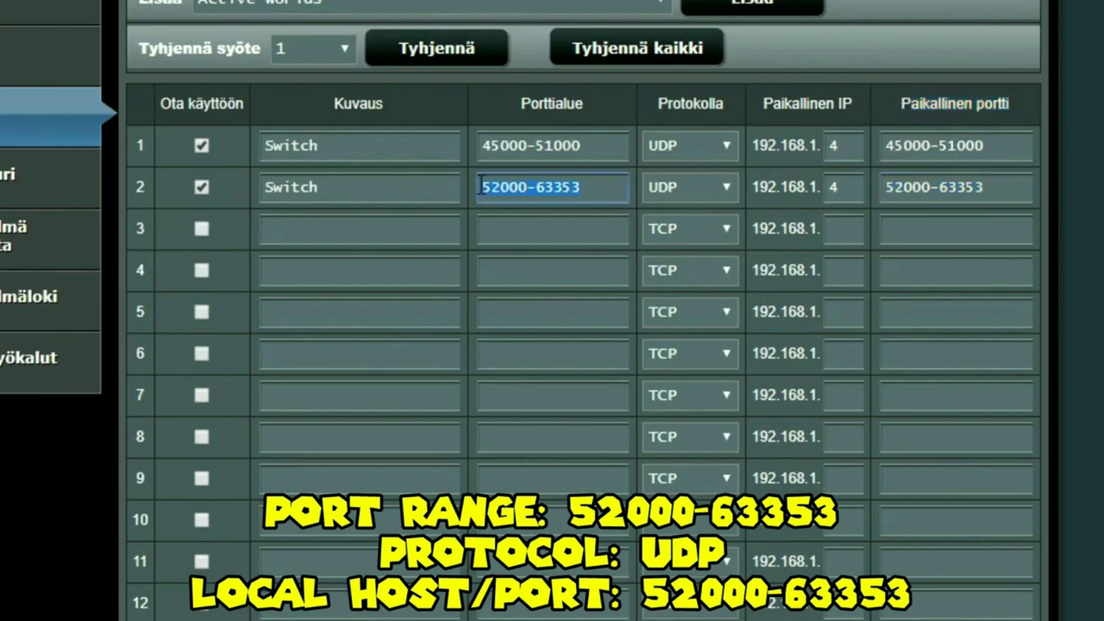